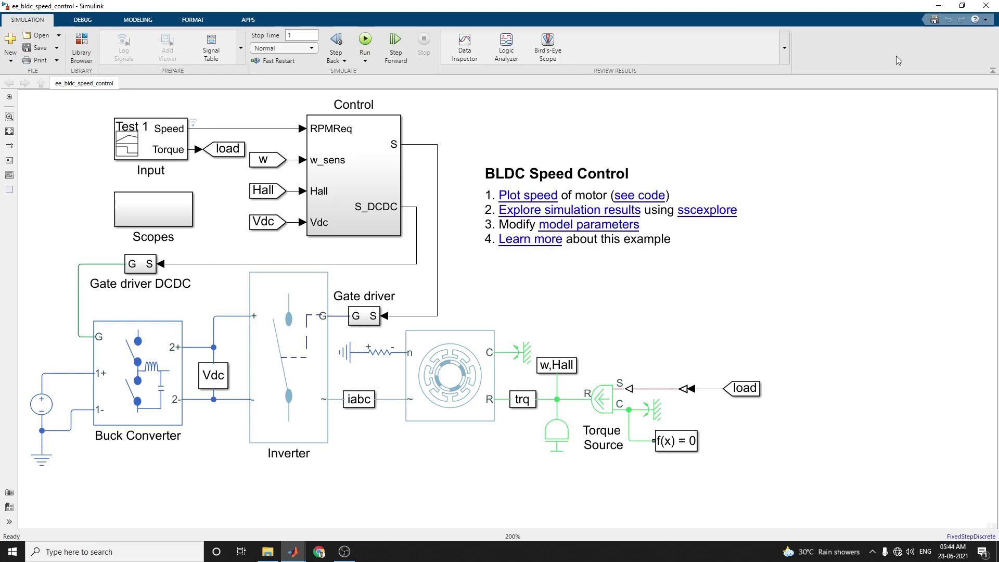
# Inspect the Control and Buck Converter blocks, then the Speed controller and rad/s->rpm gain inside Control
pyautogui.click(306, 230)
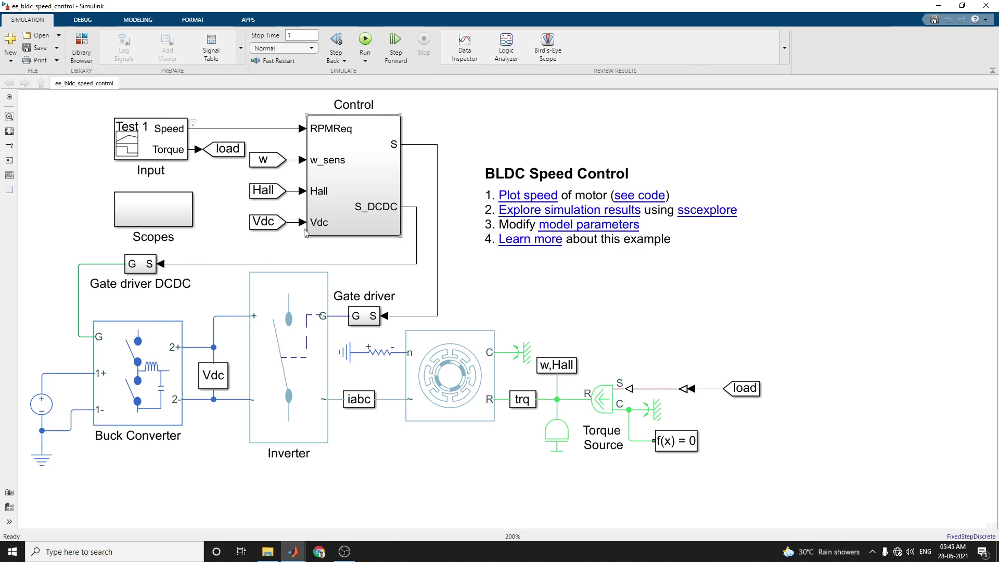
pyautogui.click(226, 306)
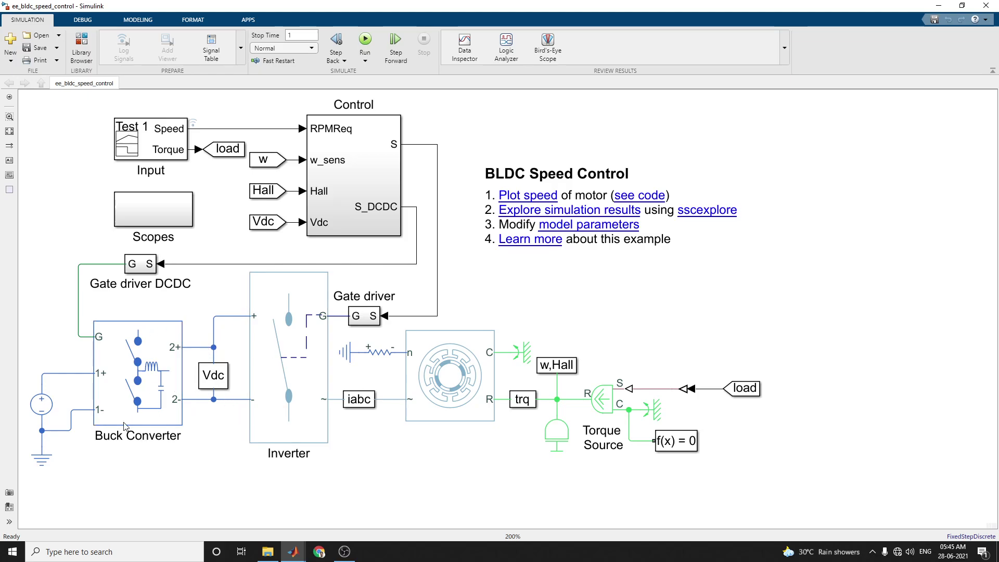
pyautogui.click(148, 362)
pyautogui.click(318, 212)
pyautogui.doubleClick(349, 200)
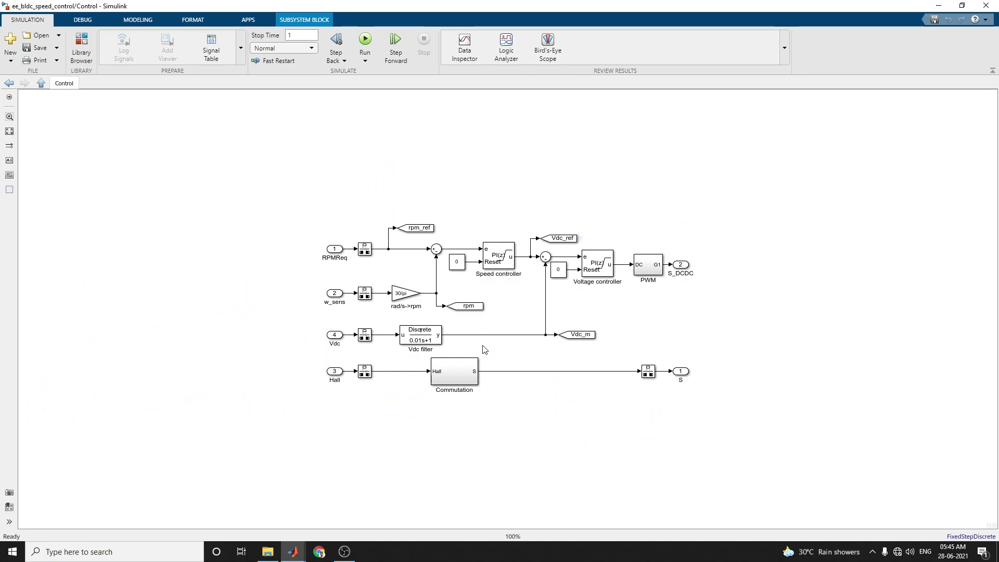
pyautogui.click(511, 243)
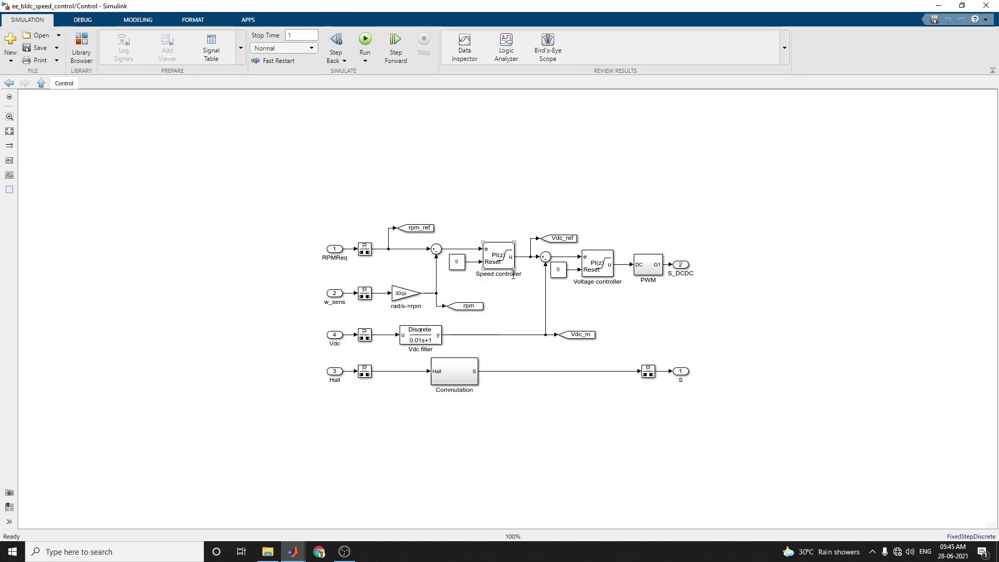
pyautogui.click(419, 295)
pyautogui.click(484, 353)
# Peek into the PWM subsystem, return to the top level, and run the 1 s simulation
pyautogui.doubleClick(654, 269)
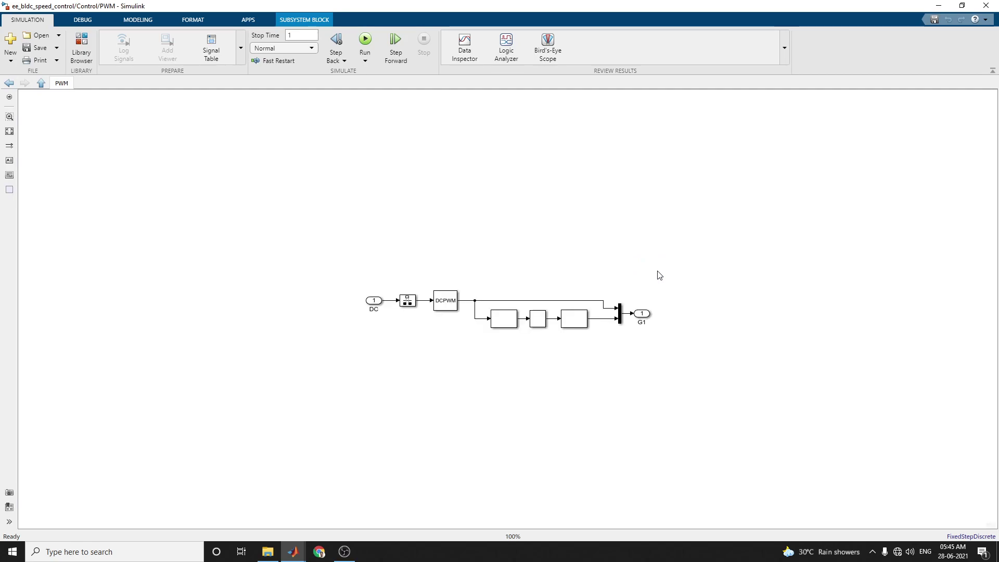
pyautogui.click(9, 83)
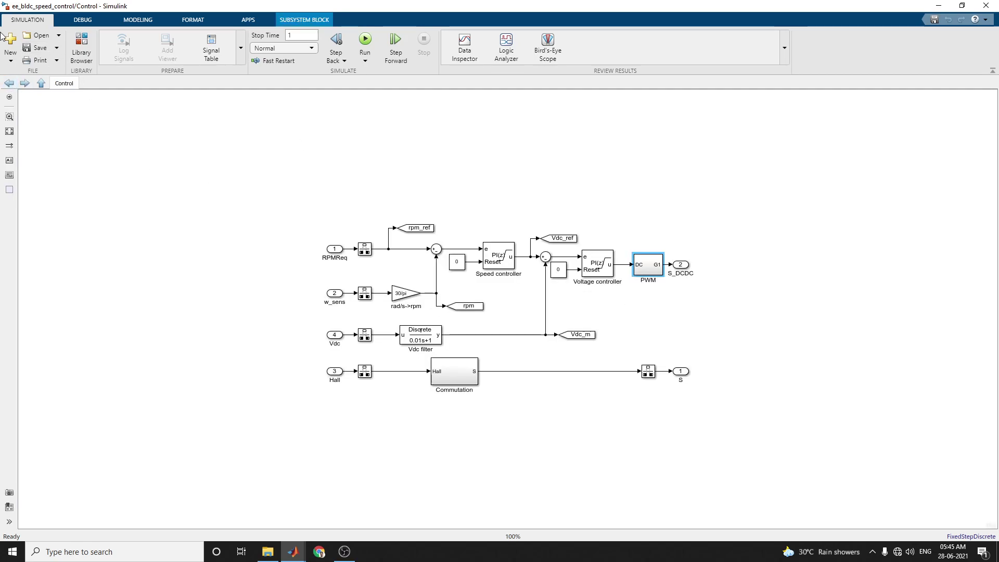
pyautogui.click(9, 83)
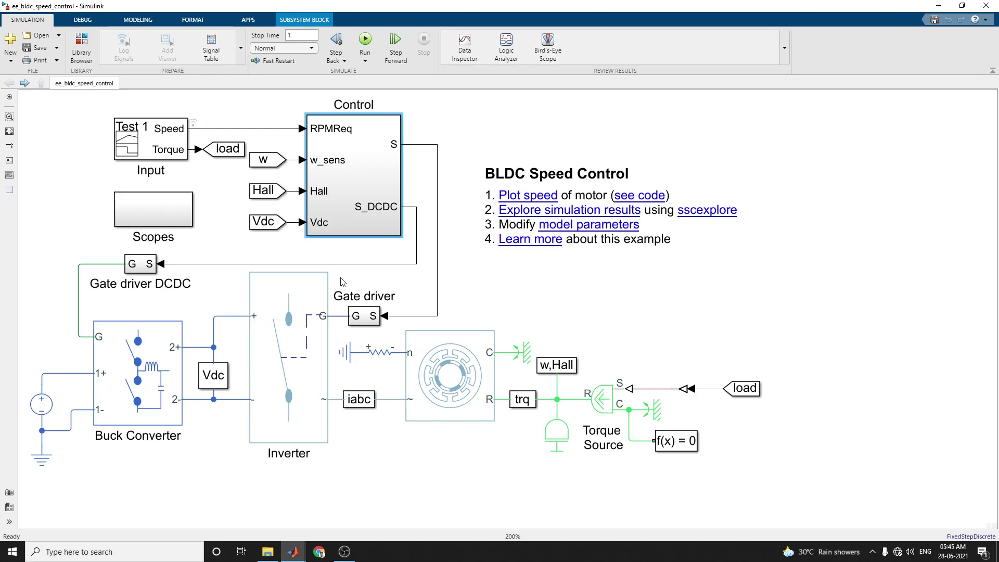
pyautogui.click(365, 39)
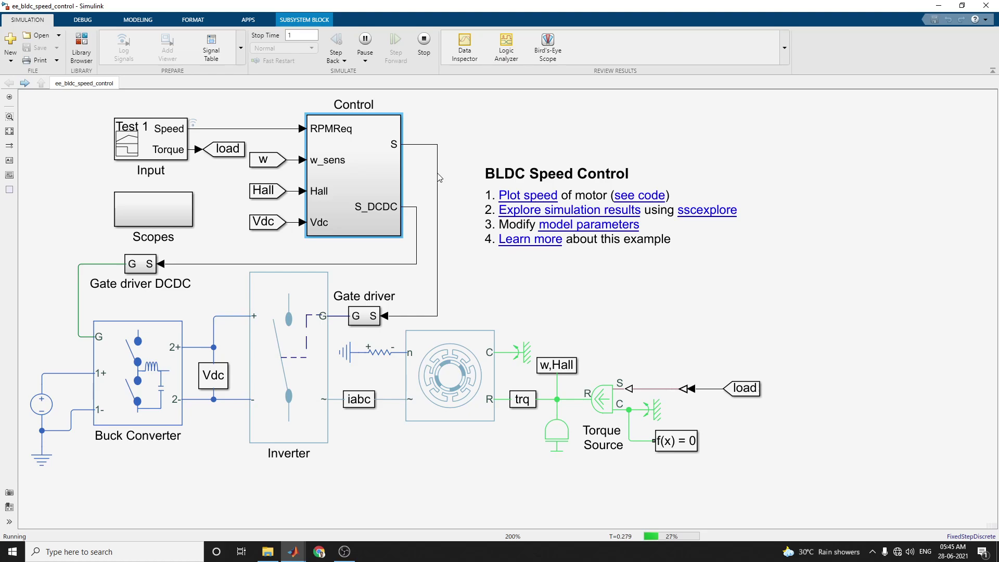
pyautogui.click(441, 372)
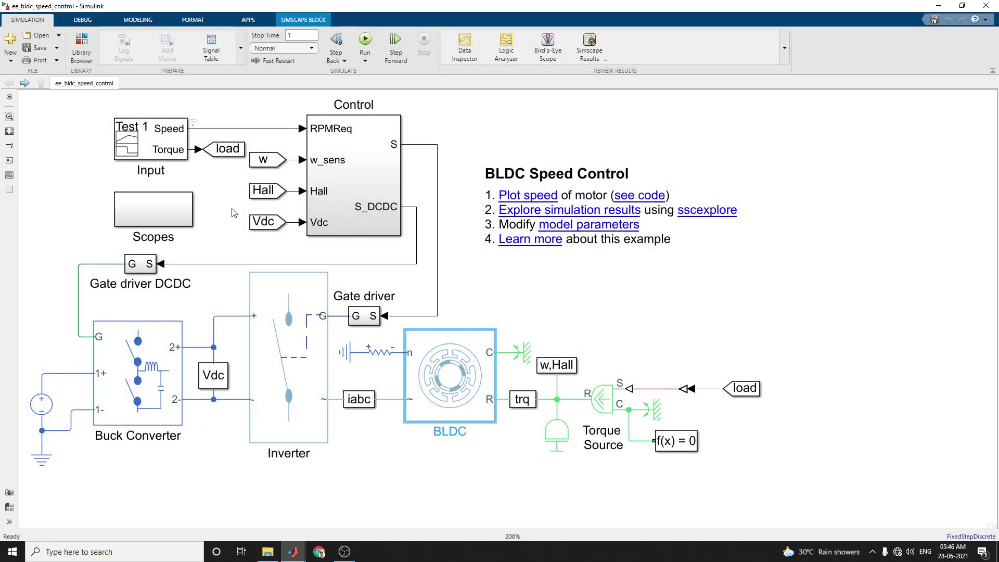
pyautogui.click(532, 195)
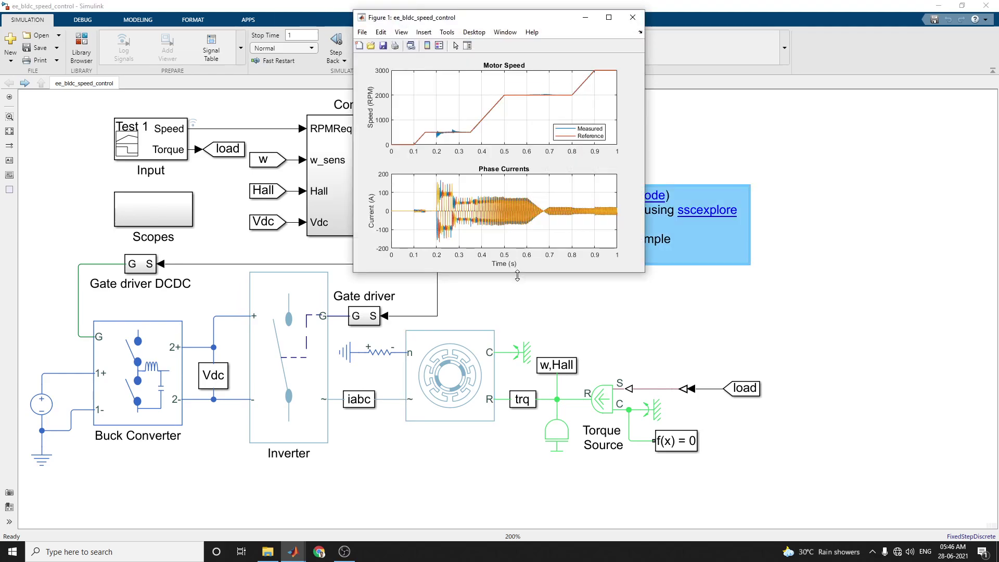
pyautogui.moveTo(516, 272); pyautogui.dragTo(507, 488)
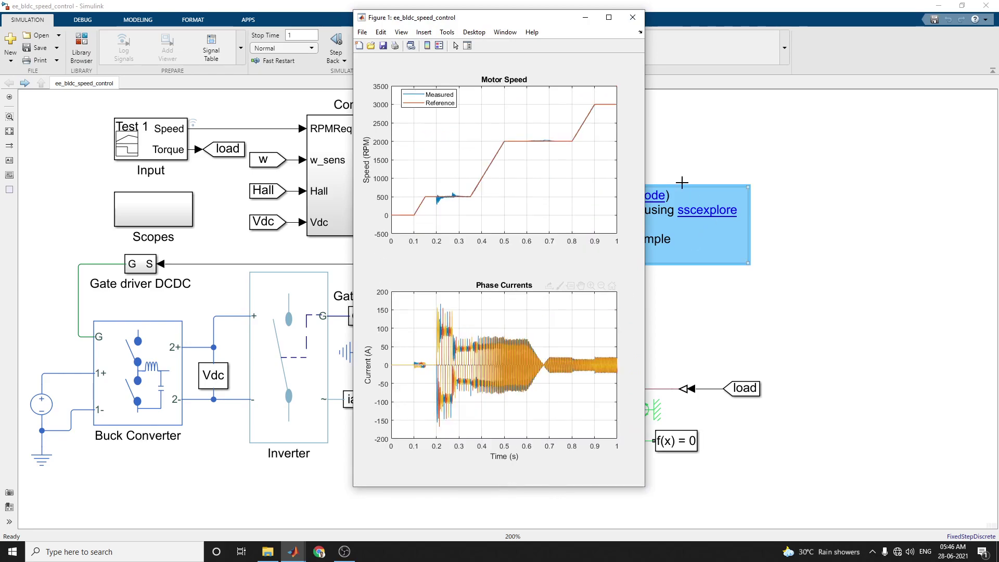
pyautogui.moveTo(645, 162); pyautogui.dragTo(867, 175)
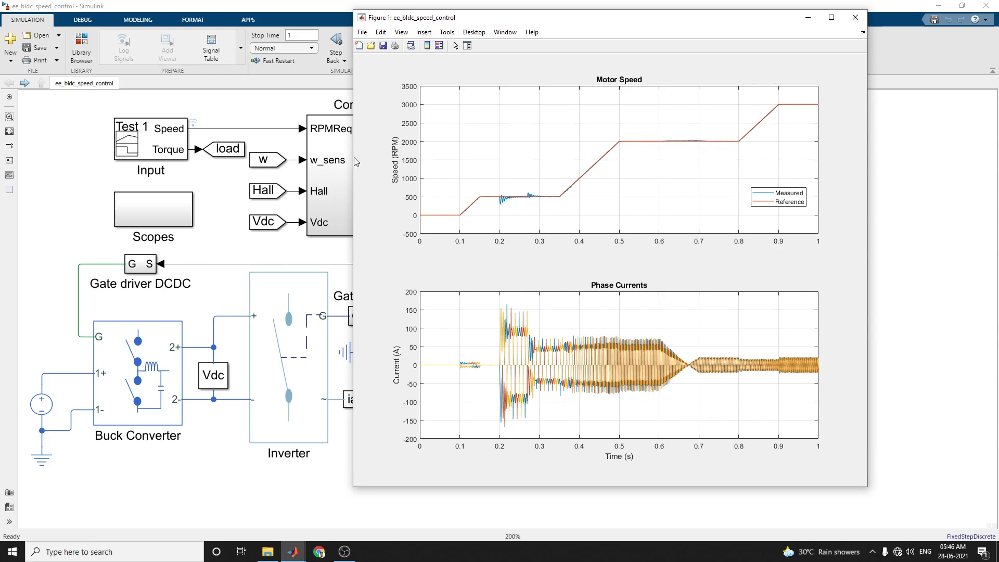
pyautogui.click(831, 17)
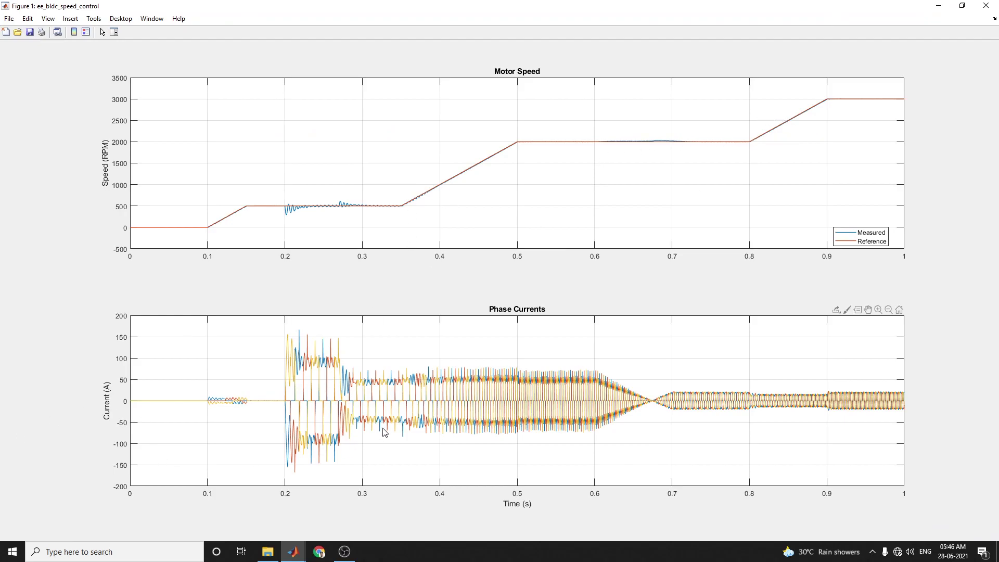
pyautogui.moveTo(396, 428)
pyautogui.click(985, 6)
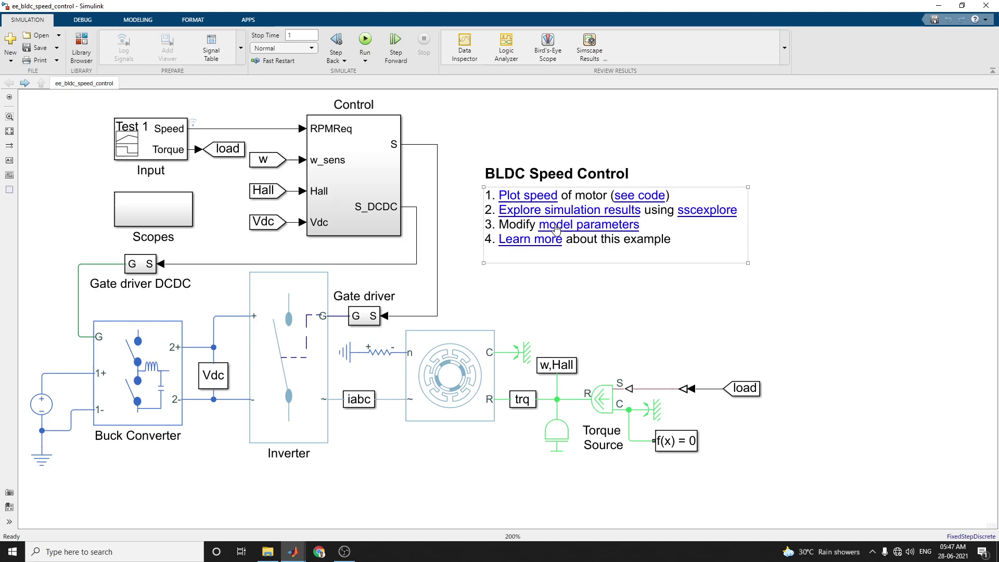
# Open ee_bldc_speed_control_data.m and review its Machine Parameters and Control Parameters sections
pyautogui.click(556, 225)
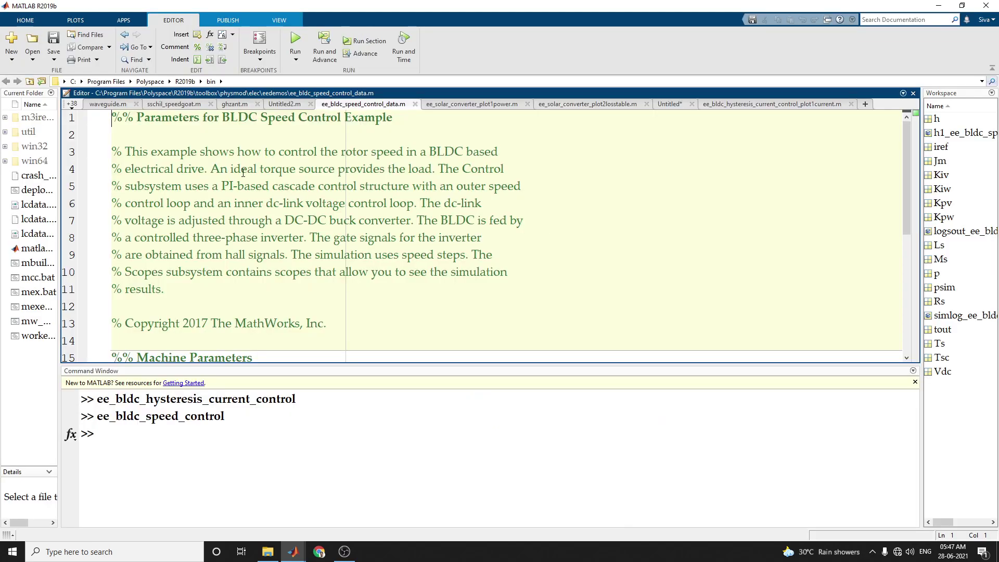
pyautogui.click(212, 184)
pyautogui.scroll(-4, 303, 256)
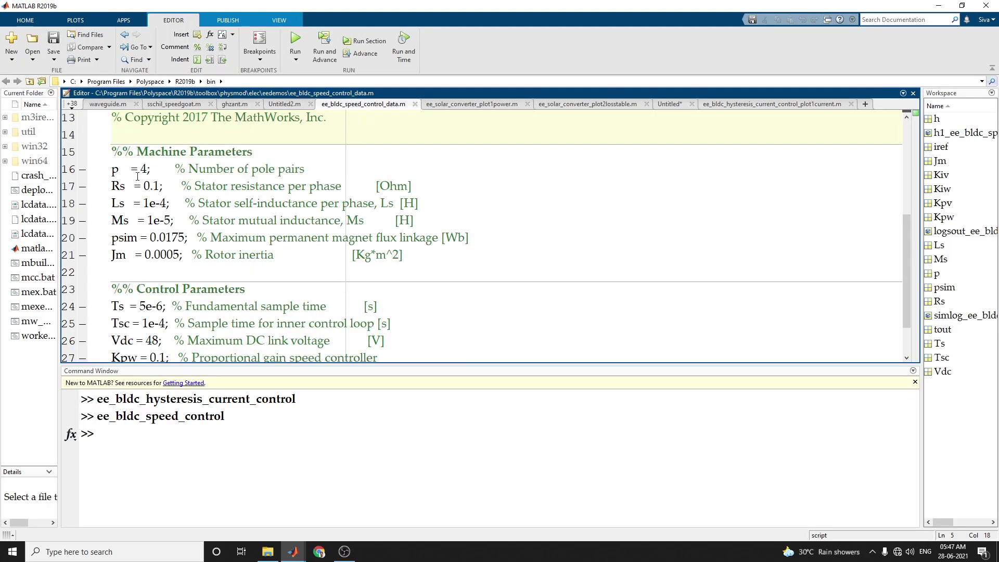
pyautogui.moveTo(120, 170); pyautogui.dragTo(145, 255)
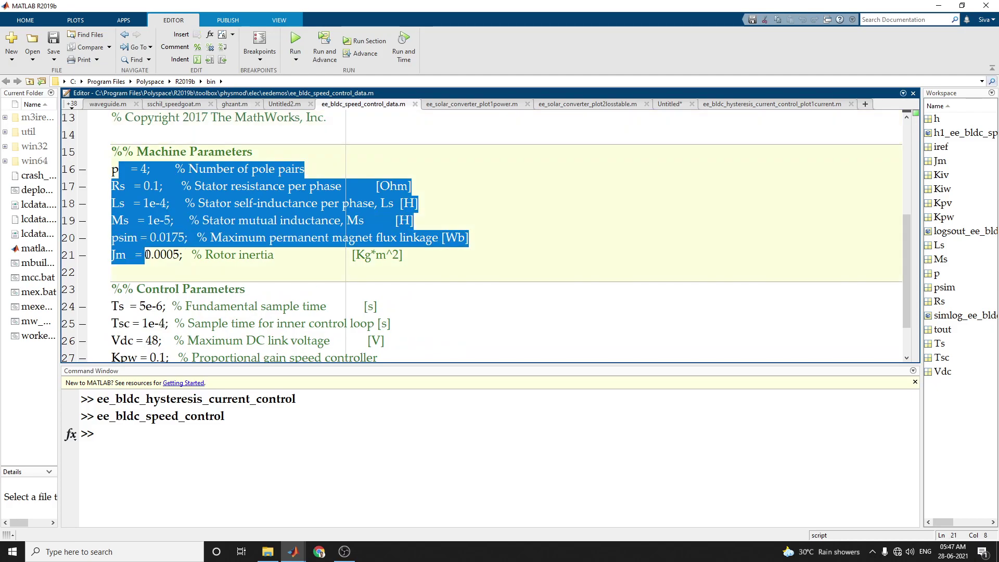
pyautogui.click(496, 187)
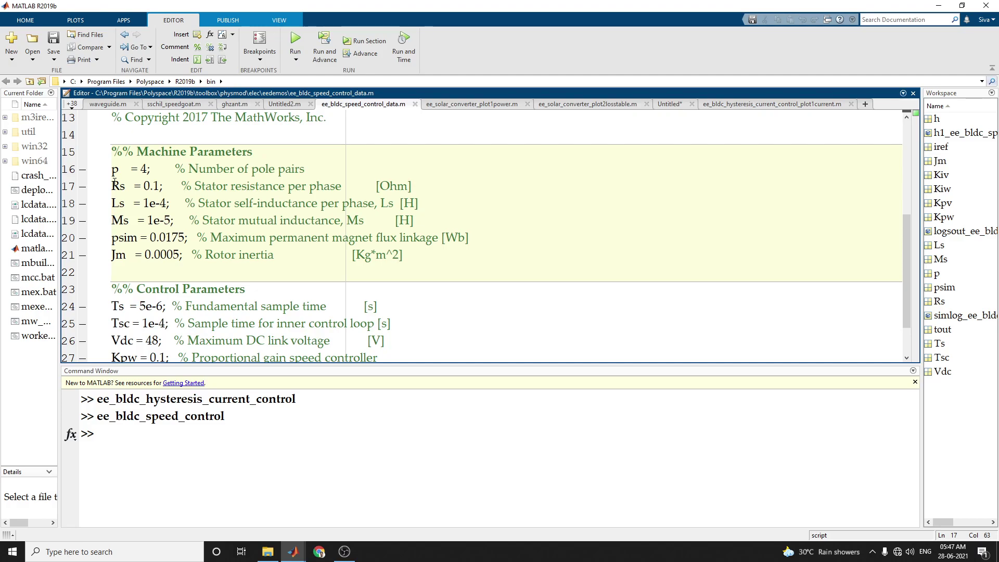
pyautogui.scroll(-1, 147, 258)
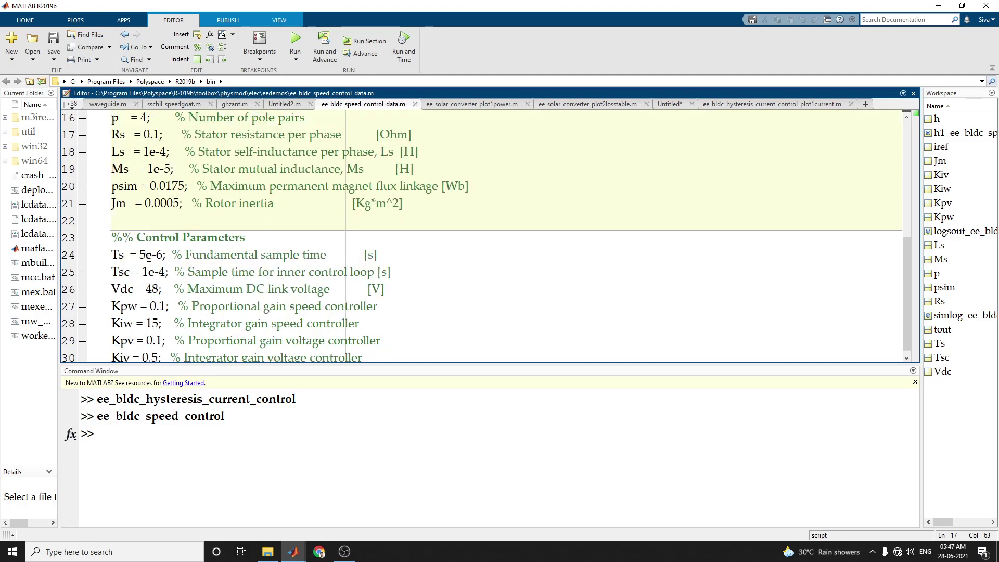
pyautogui.scroll(2, 149, 258)
pyautogui.scroll(-2, 148, 257)
pyautogui.scroll(3, 148, 258)
pyautogui.scroll(-3, 148, 257)
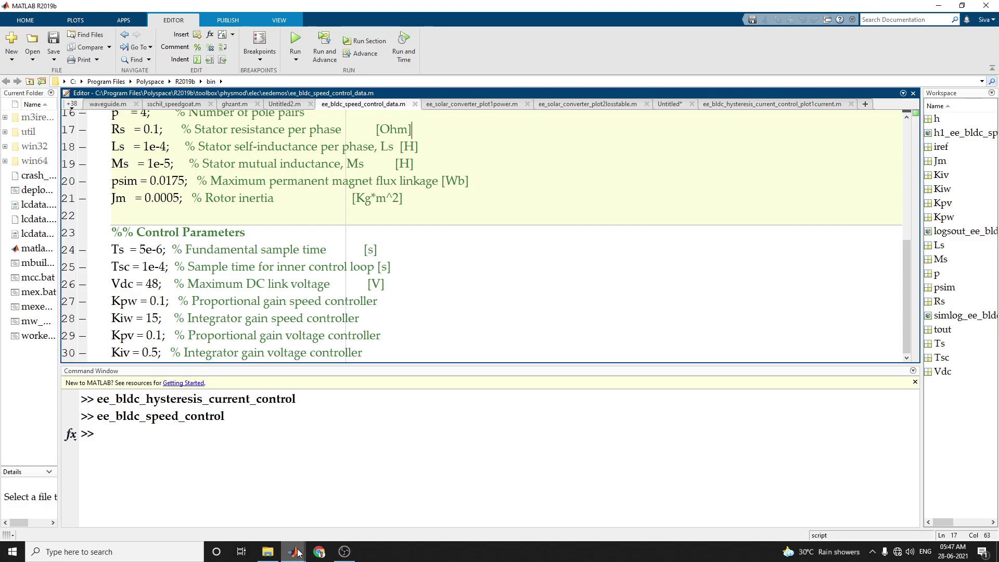
# Bring Simulink back to the front and open the Scopes subsystem, zoomed in
pyautogui.moveTo(294, 551)
pyautogui.click(347, 507)
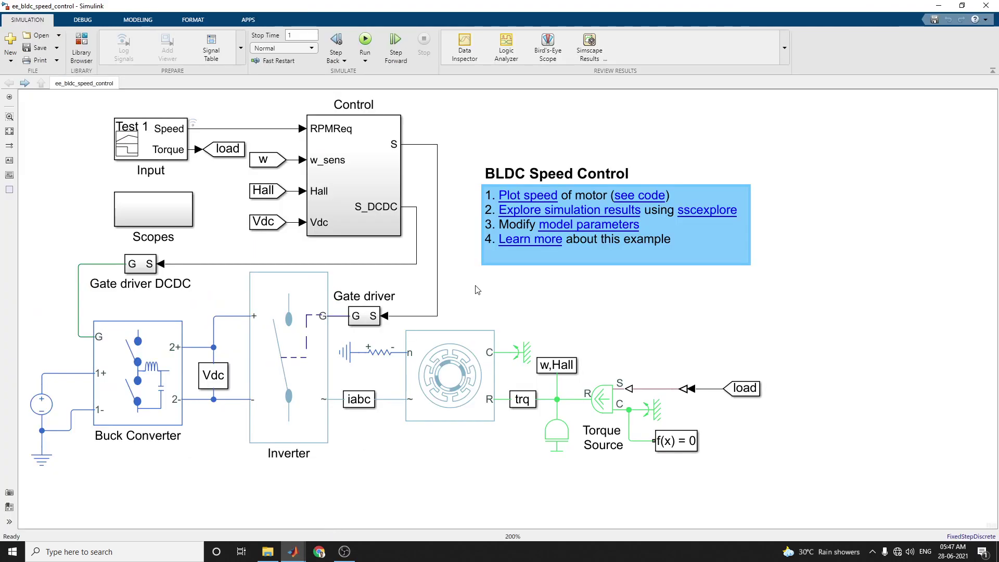
pyautogui.doubleClick(142, 218)
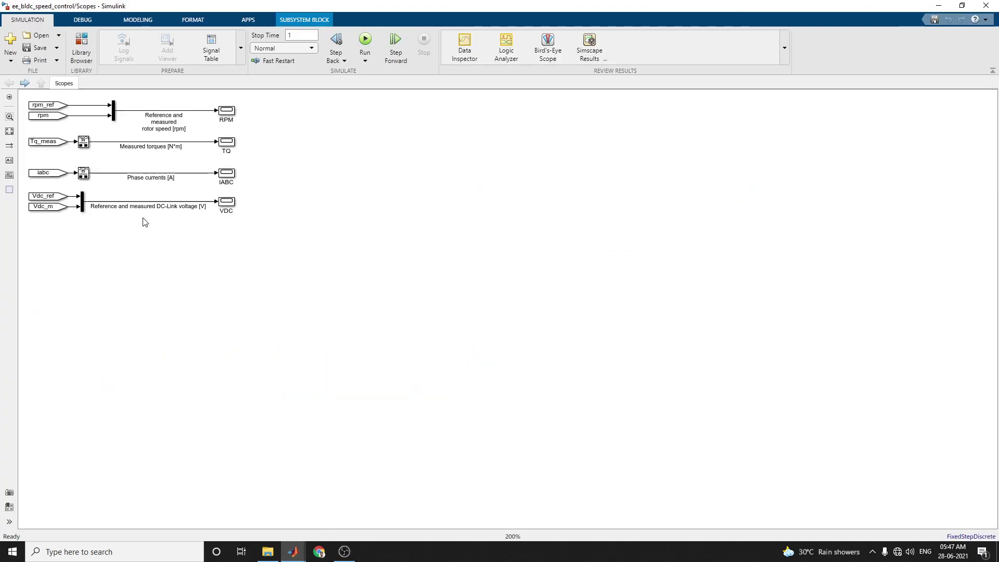
pyautogui.hotkey('ctrl', '+')
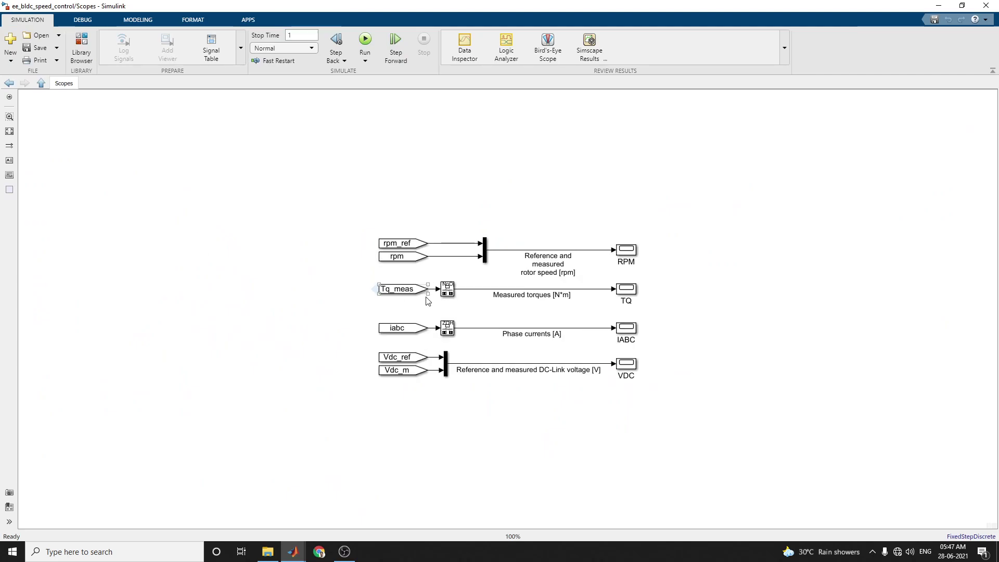
pyautogui.click(383, 312)
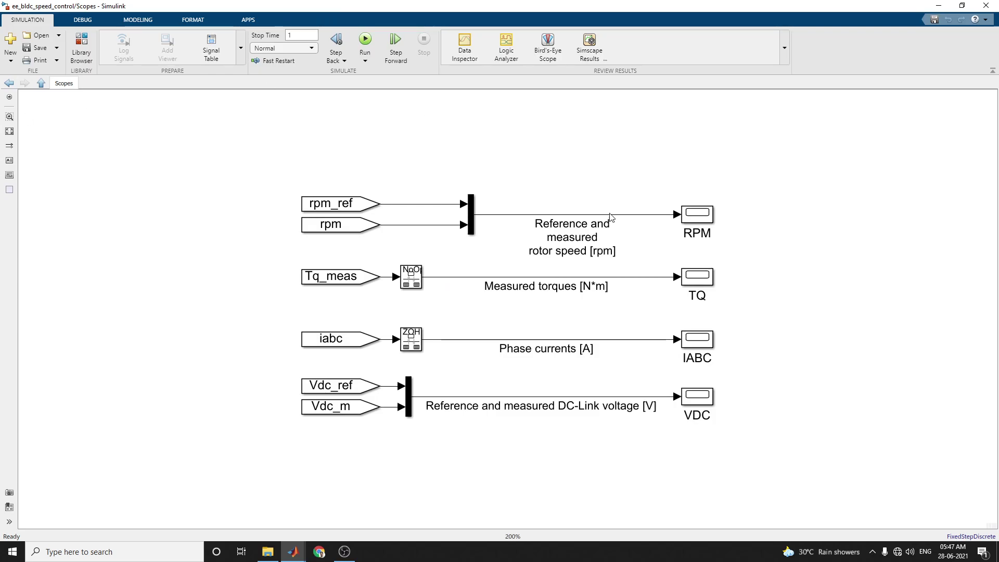
# View the RPM rotor-speed and TQ measured-torque scopes full-screen, then close them
pyautogui.doubleClick(688, 220)
pyautogui.click(541, 191)
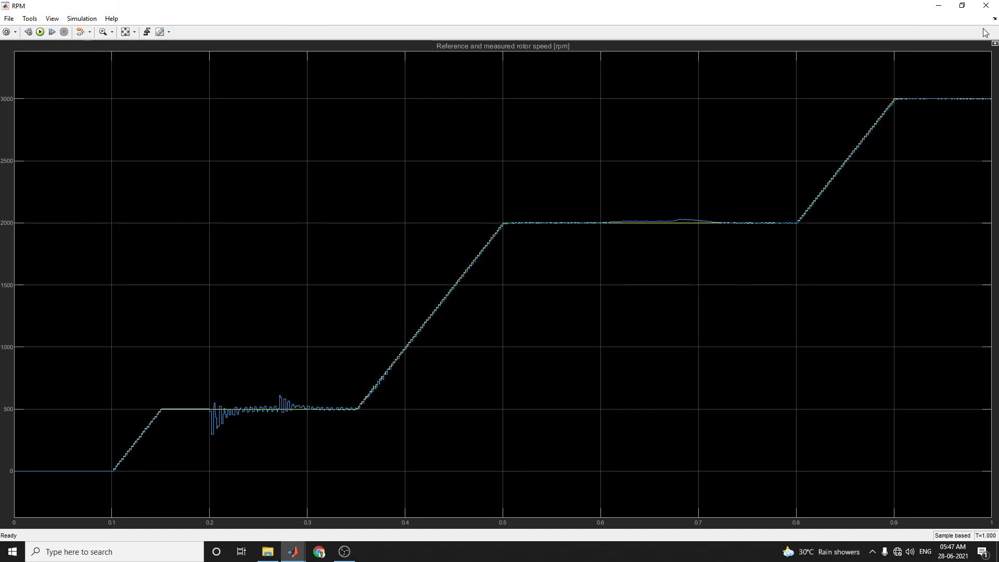
pyautogui.click(987, 5)
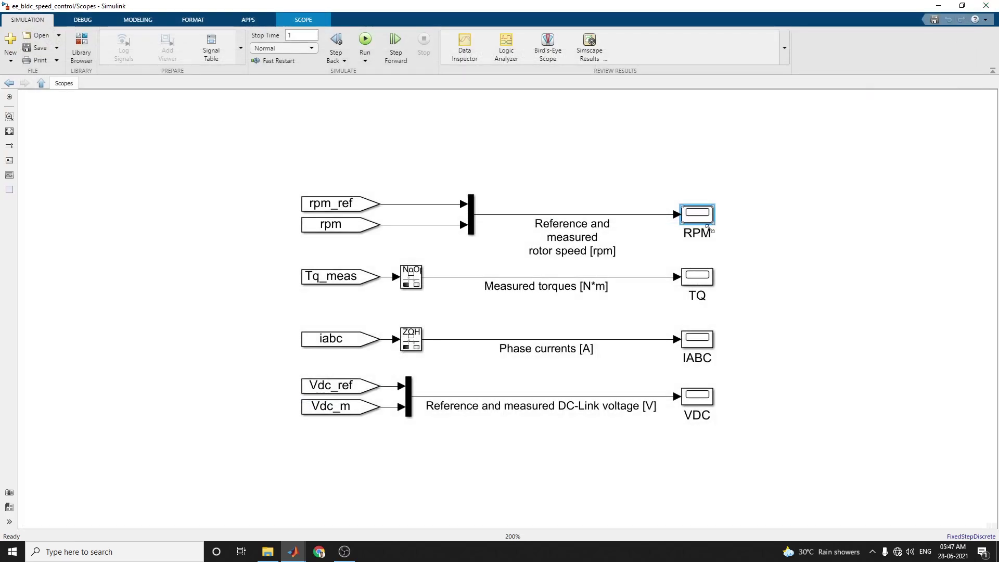
pyautogui.click(702, 272)
pyautogui.doubleClick(701, 272)
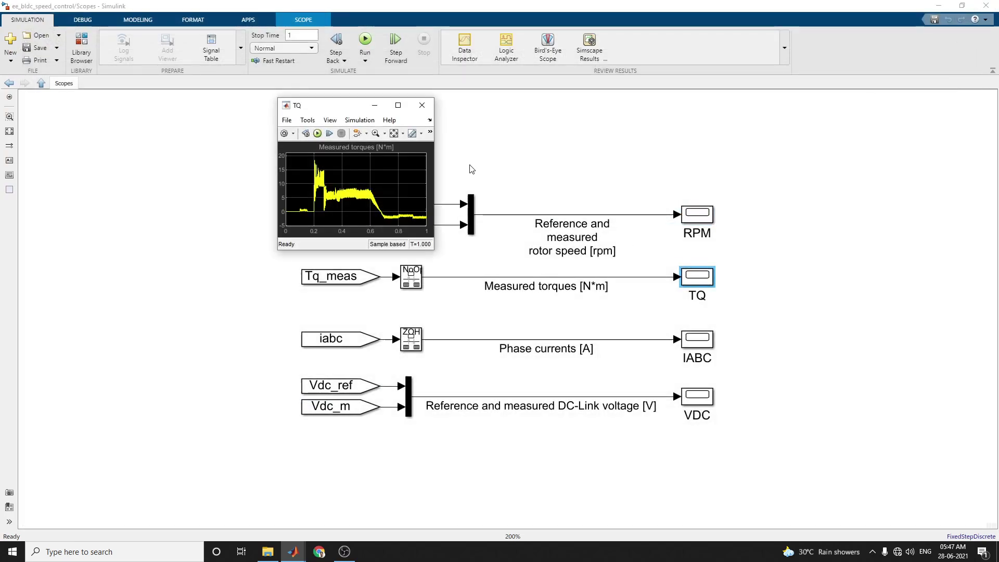
pyautogui.click(398, 106)
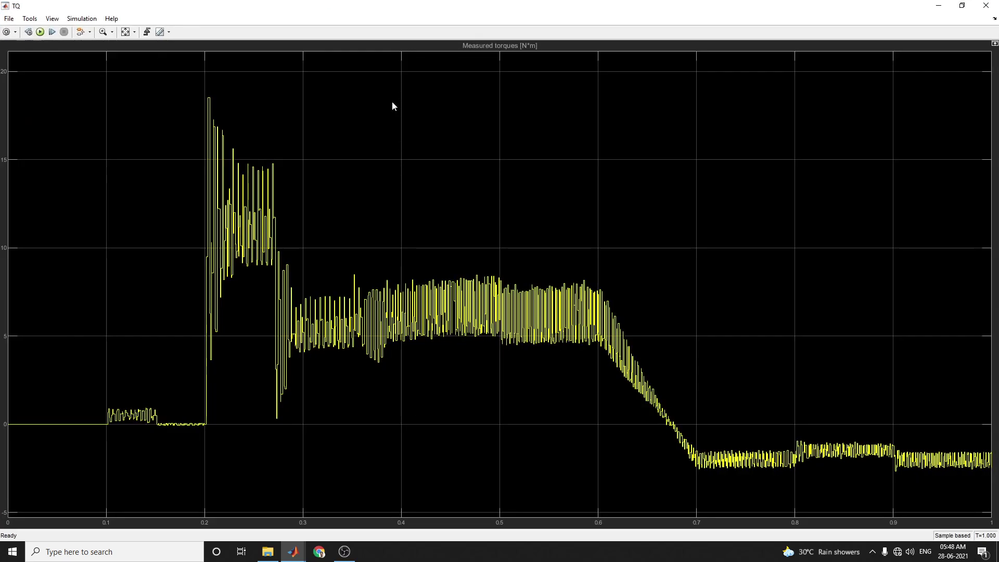
pyautogui.click(985, 5)
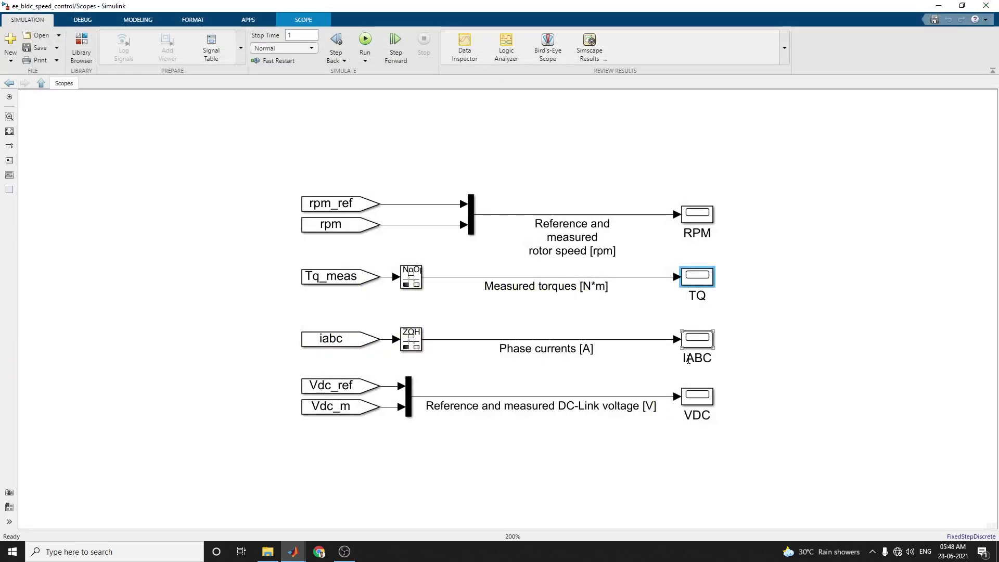
# View the phase currents and DC-link voltage scopes full-screen, then close them
pyautogui.click(702, 346)
pyautogui.doubleClick(702, 346)
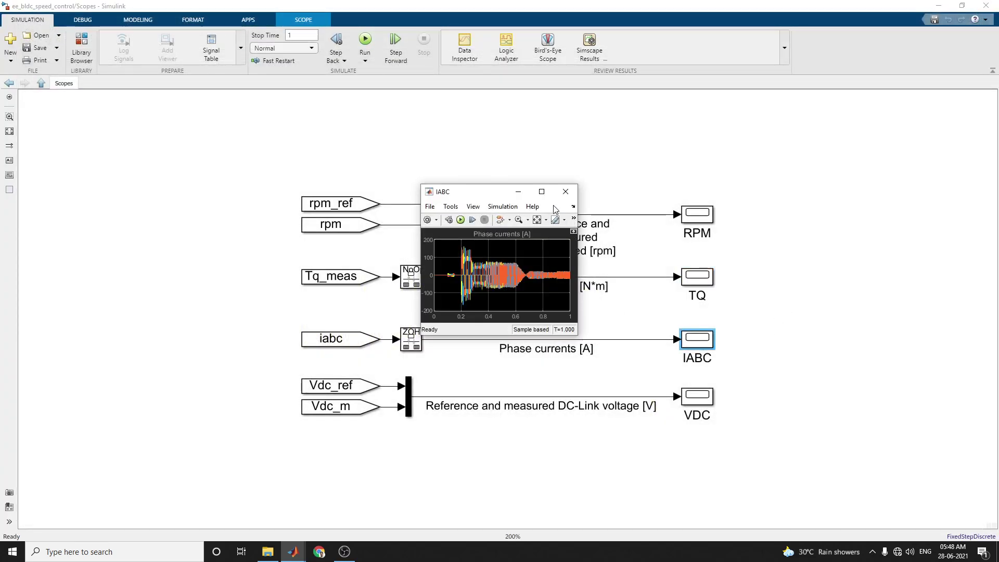
pyautogui.click(541, 191)
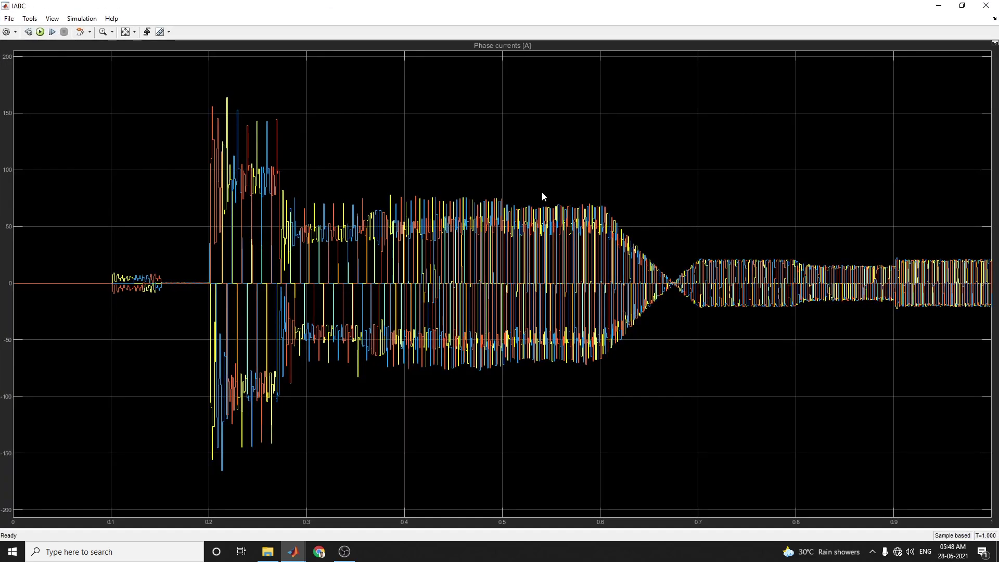
pyautogui.click(985, 5)
pyautogui.click(703, 400)
pyautogui.doubleClick(703, 401)
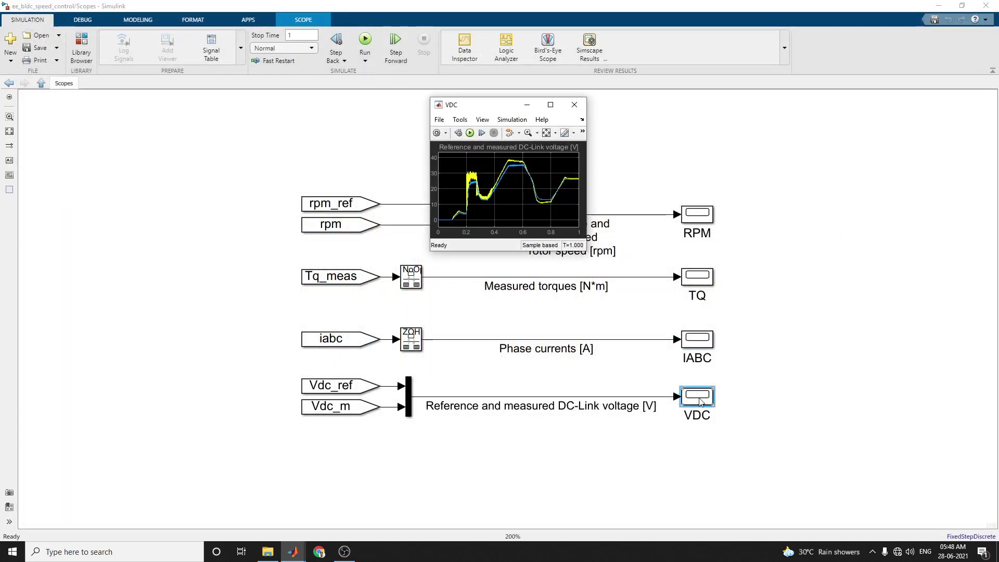
pyautogui.click(551, 106)
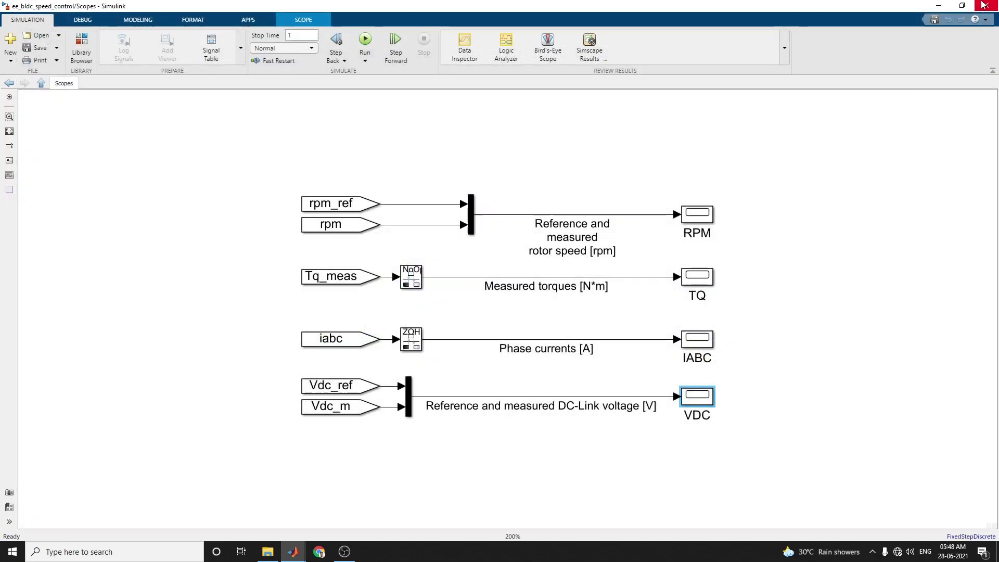
pyautogui.click(986, 5)
# Open Simscape Results Explorer from the top-level model, maximize it, and show the BLDC node's plots
pyautogui.click(9, 82)
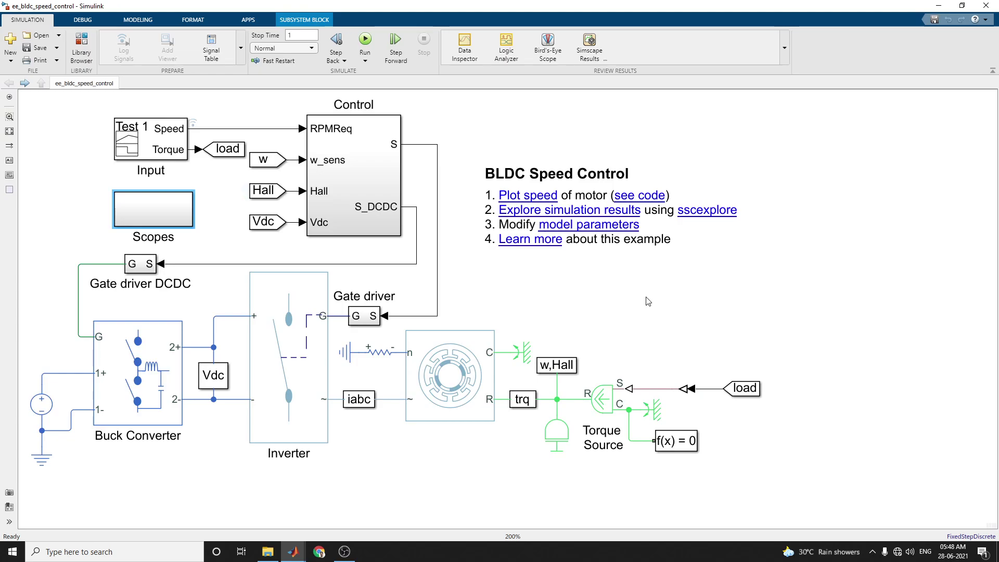
pyautogui.click(586, 213)
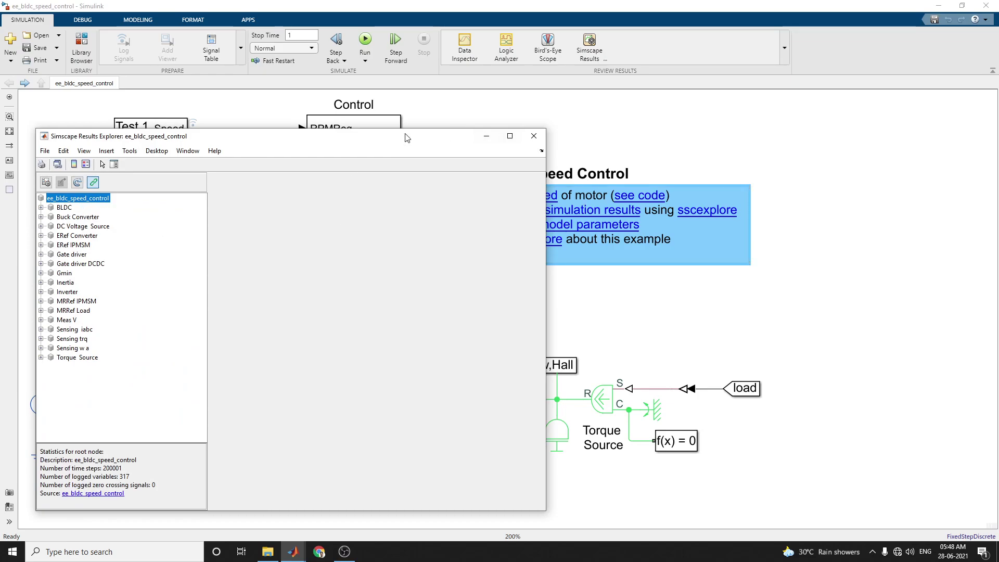
pyautogui.moveTo(407, 129); pyautogui.dragTo(408, 52)
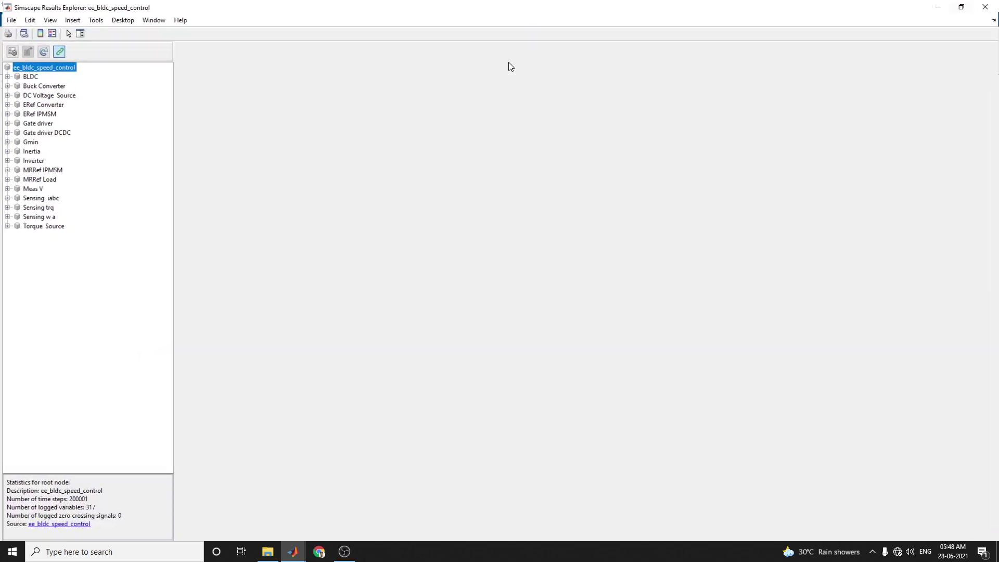
pyautogui.click(510, 59)
pyautogui.click(24, 76)
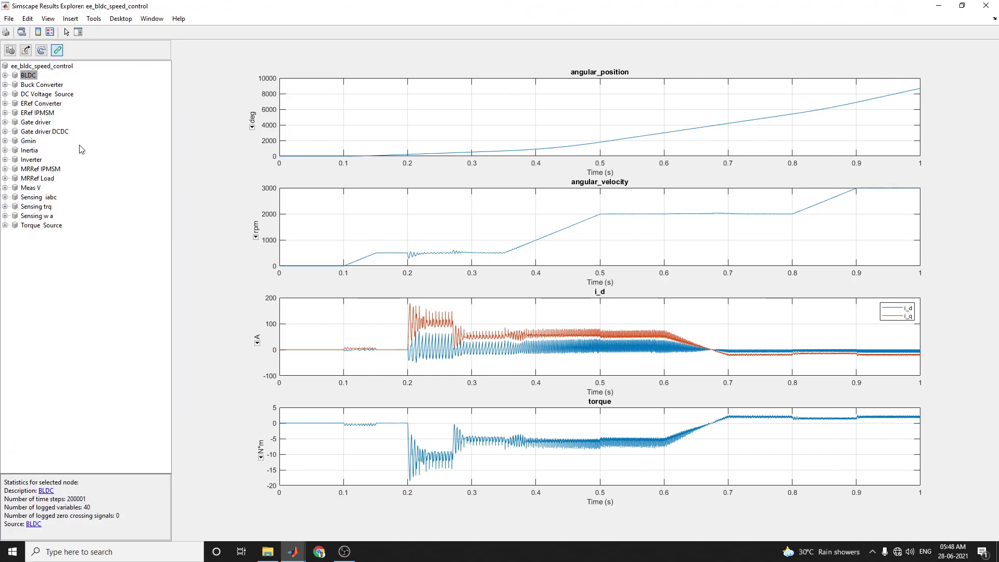
# Browse Gate driver DCDC, MRRef IPMSM and sensing results, then plot Torque Source's S, t and w
pyautogui.click(44, 133)
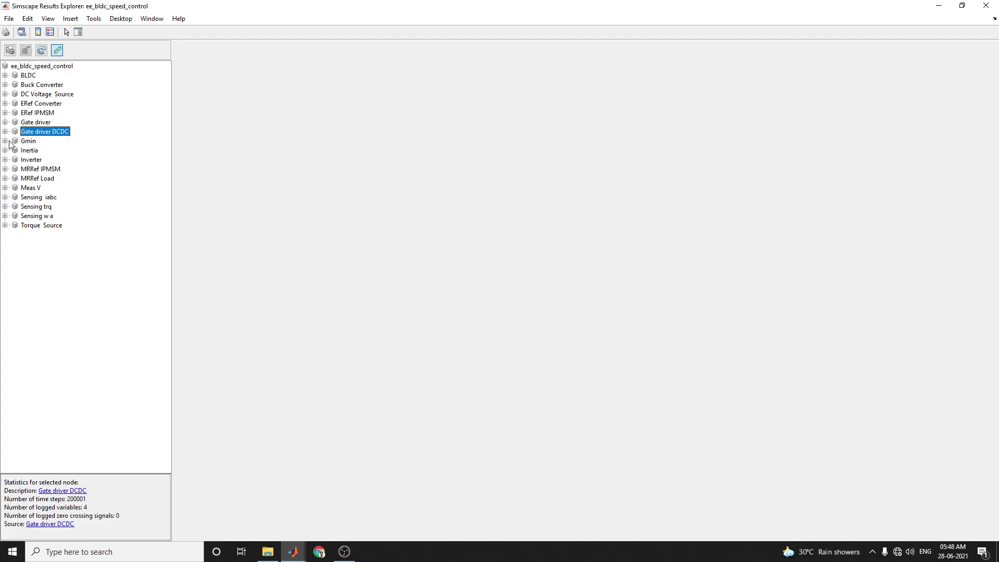
pyautogui.click(35, 169)
pyautogui.click(46, 200)
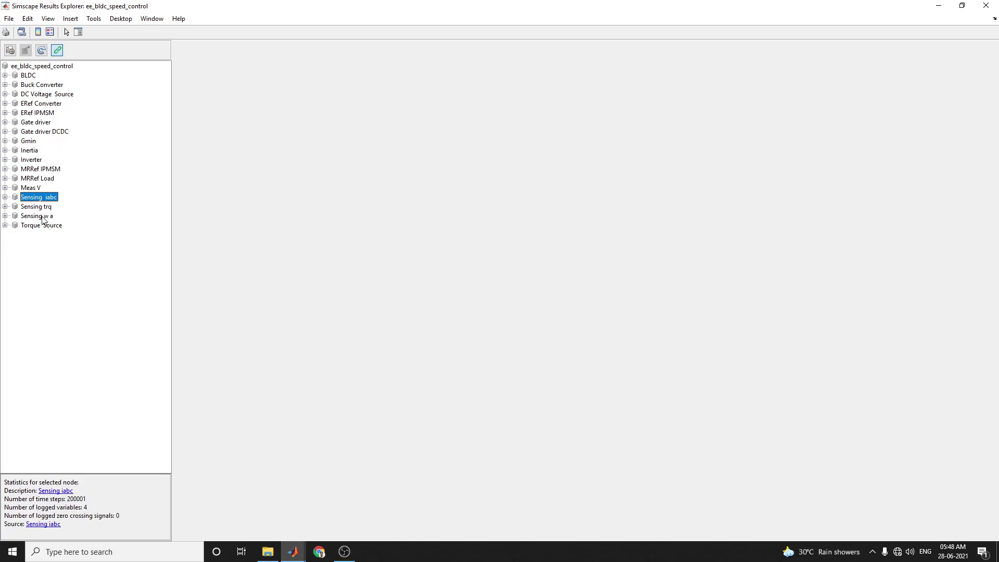
pyautogui.click(43, 216)
pyautogui.click(4, 225)
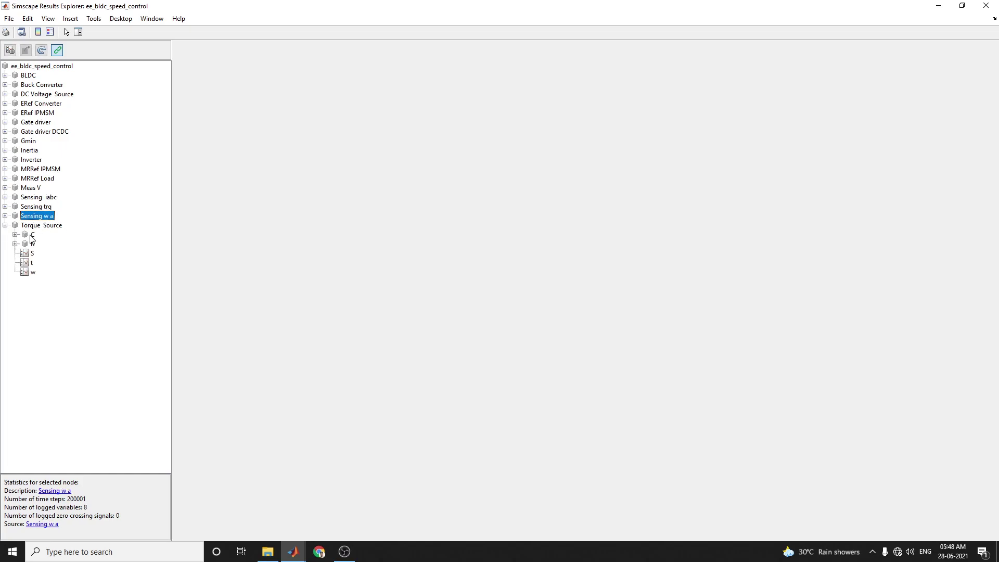
pyautogui.click(34, 227)
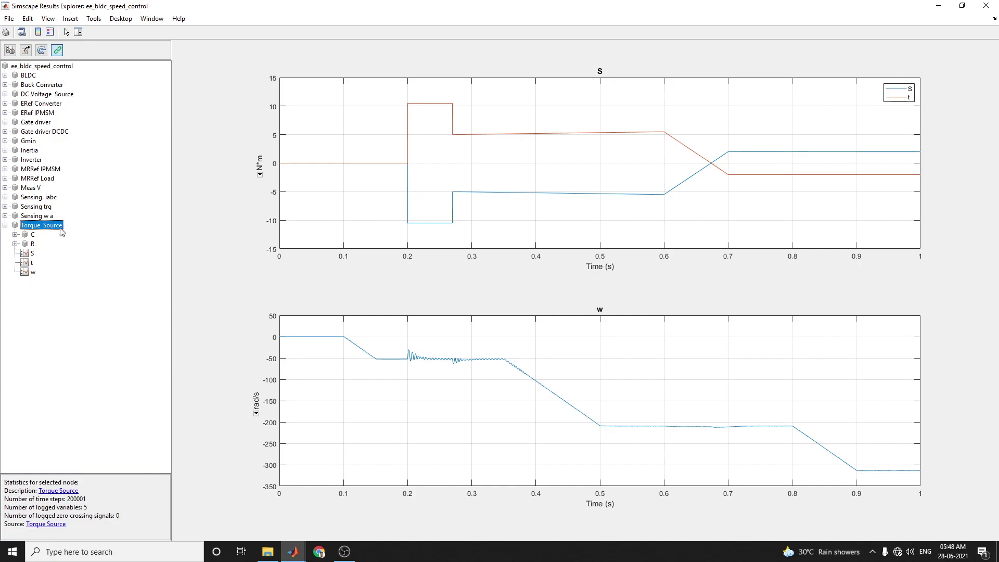
# Expand Buck Converter and plot the results for C, C2, n1 and phase_splitter
pyautogui.click(5, 85)
pyautogui.click(33, 94)
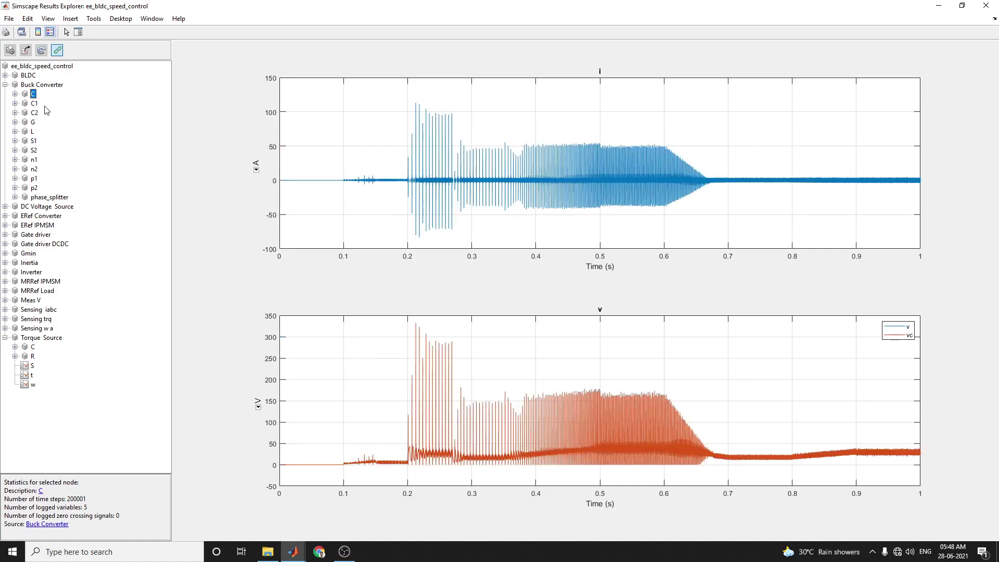
pyautogui.click(35, 112)
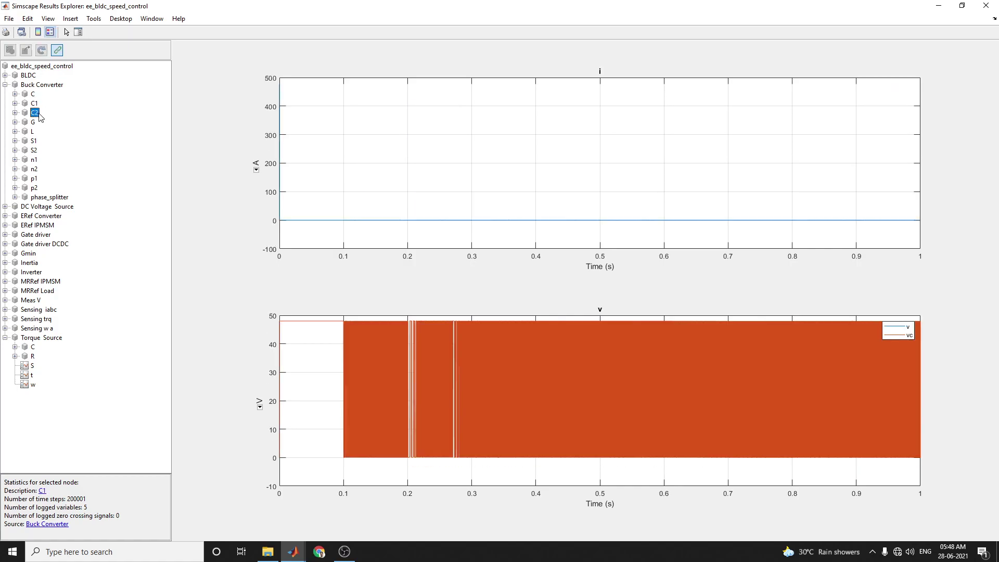
pyautogui.click(35, 160)
pyautogui.click(46, 197)
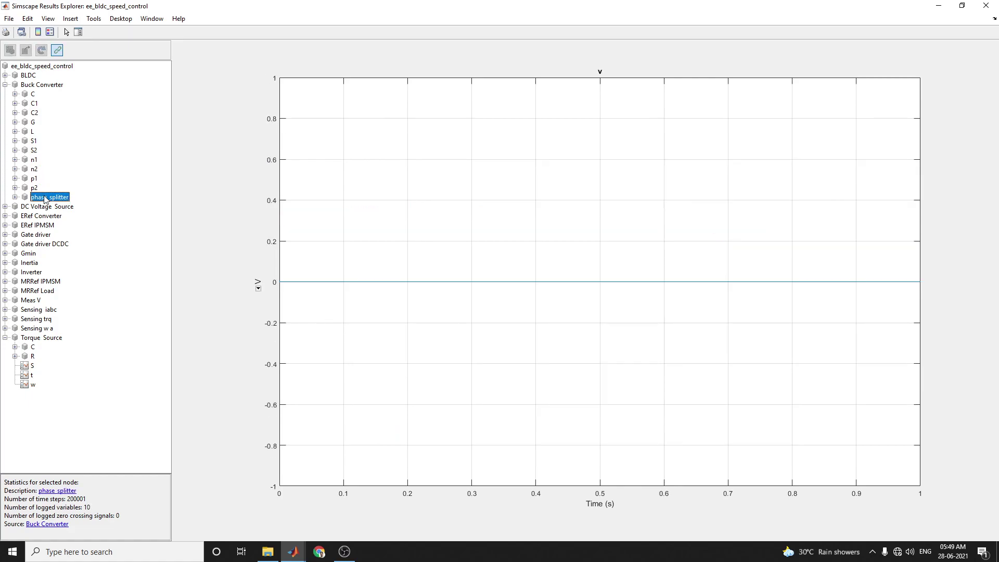
# Expand phase_splitter and G1n to show voltage v, then view DC Voltage Source and ERef Converter
pyautogui.click(15, 197)
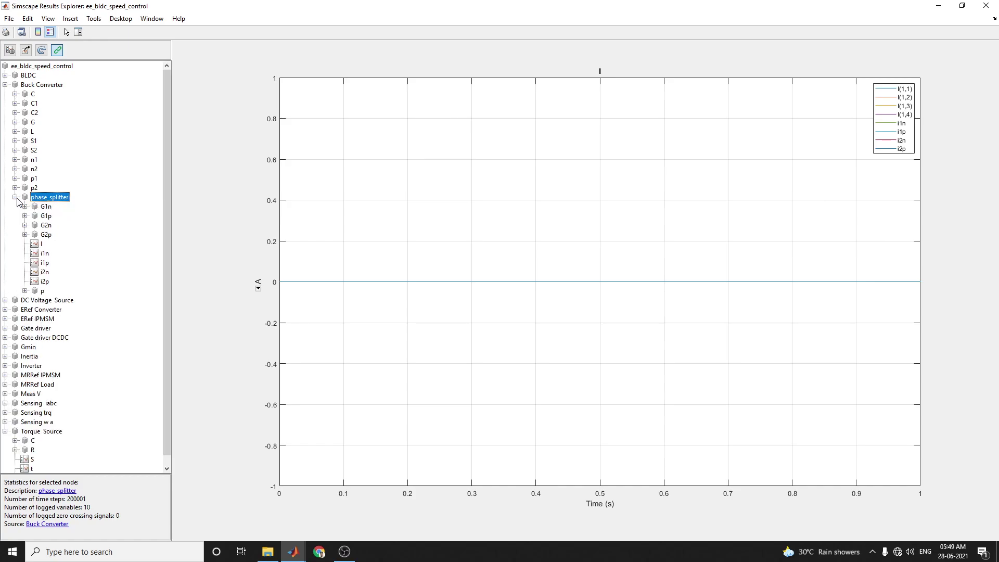
pyautogui.click(39, 206)
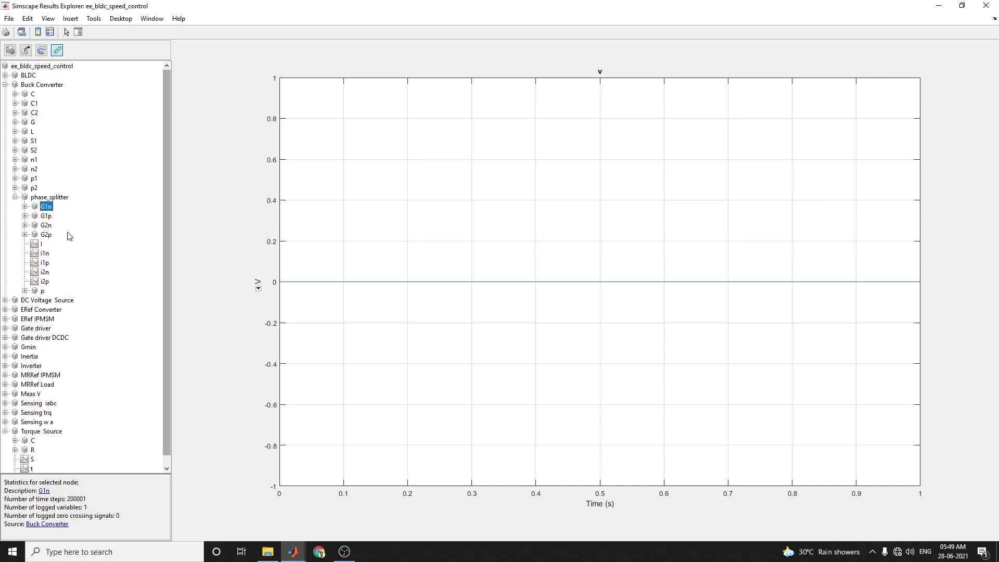
pyautogui.click(25, 207)
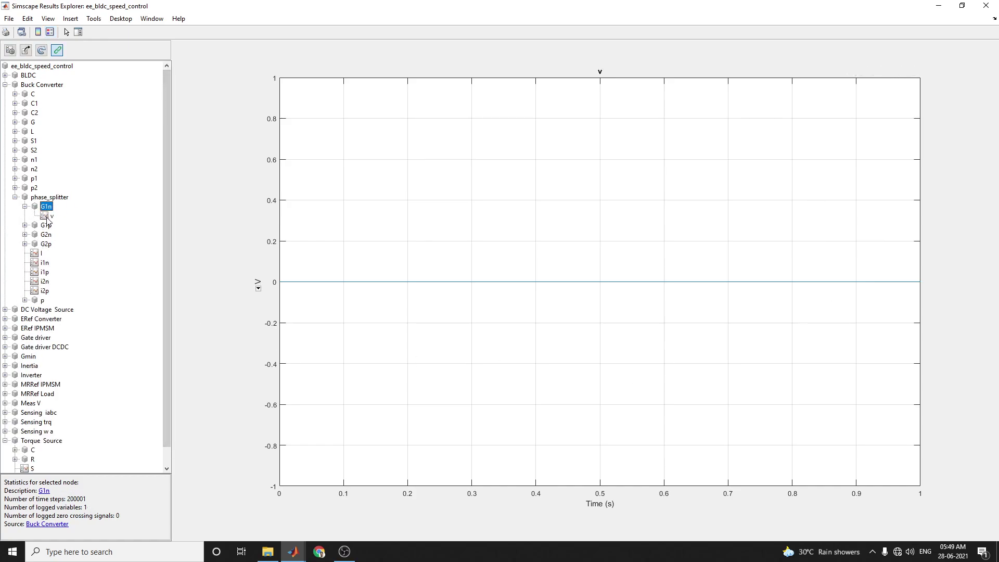
pyautogui.click(46, 217)
pyautogui.click(47, 309)
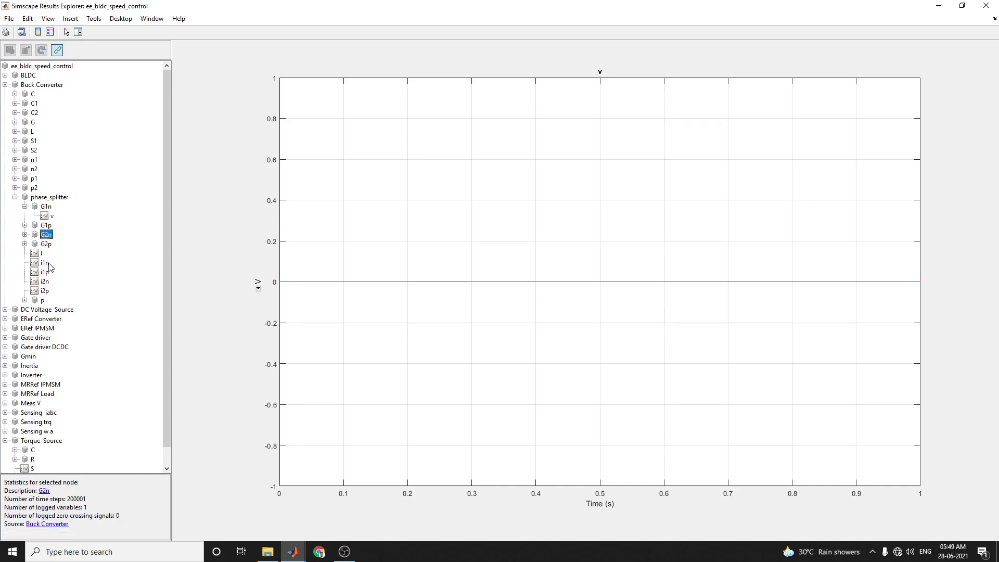
pyautogui.click(49, 320)
# Plot the Inverter's G, converter_Xabc and phase_splitter results, then return to the Simulink model
pyautogui.click(44, 338)
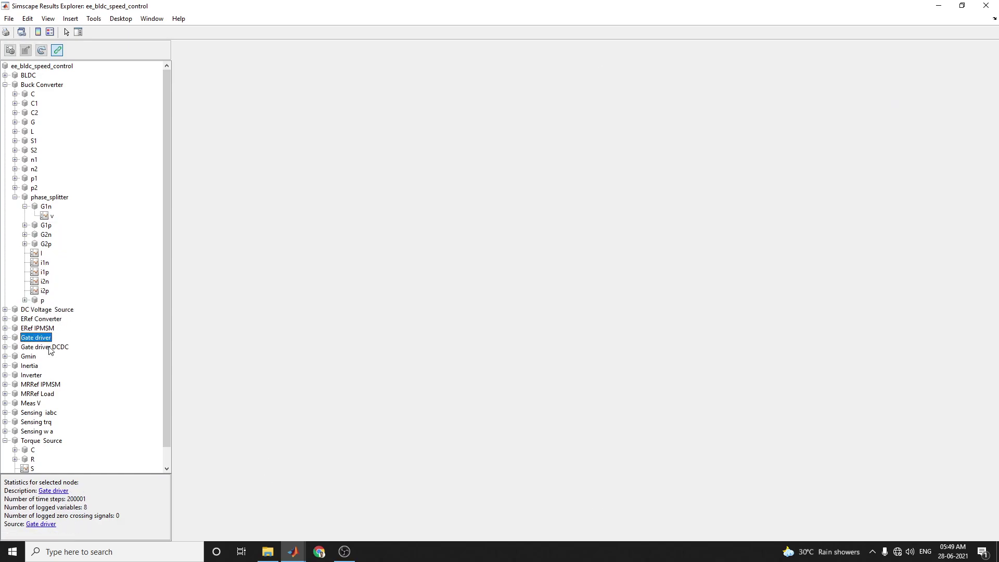
pyautogui.click(32, 375)
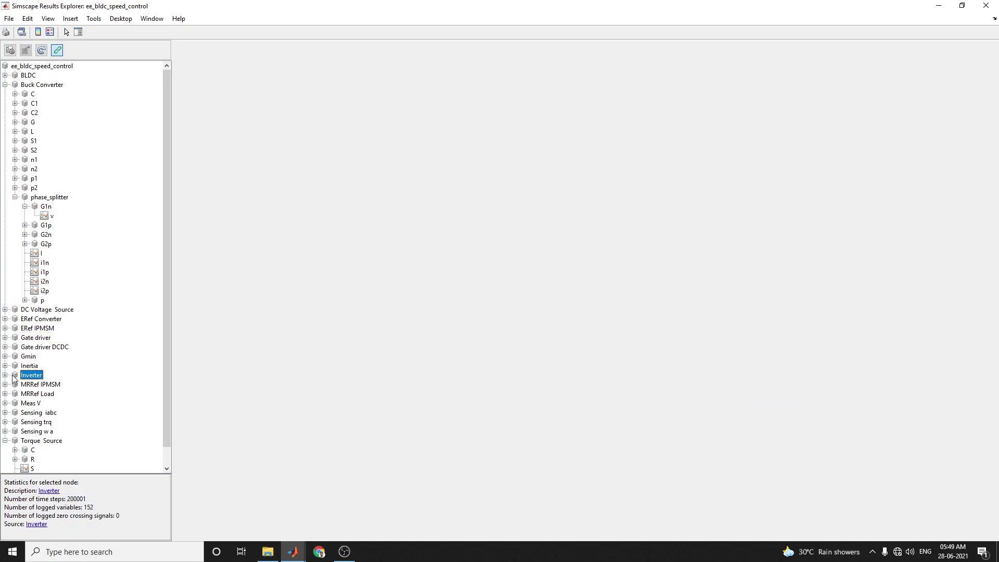
pyautogui.click(5, 375)
pyautogui.click(29, 386)
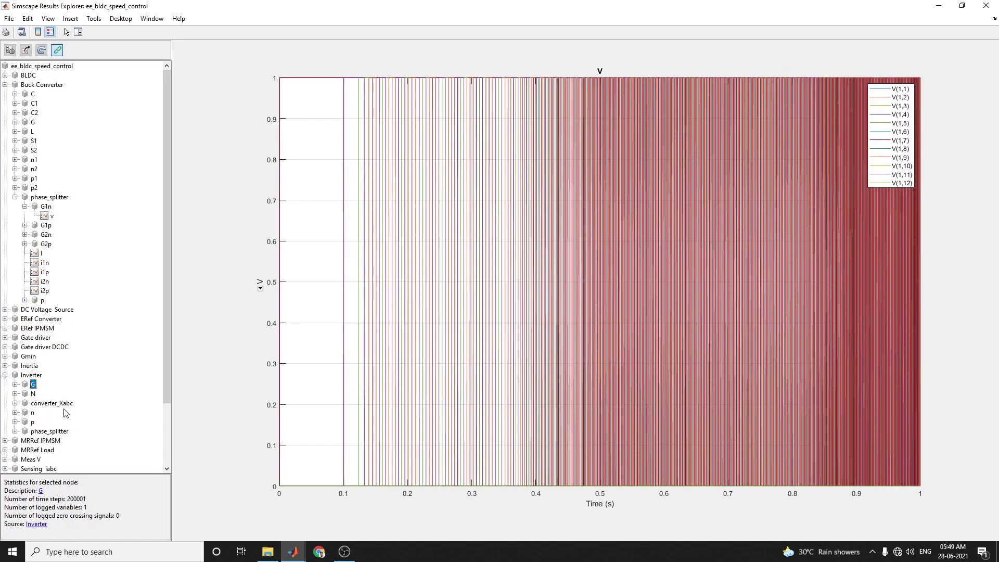
pyautogui.click(61, 403)
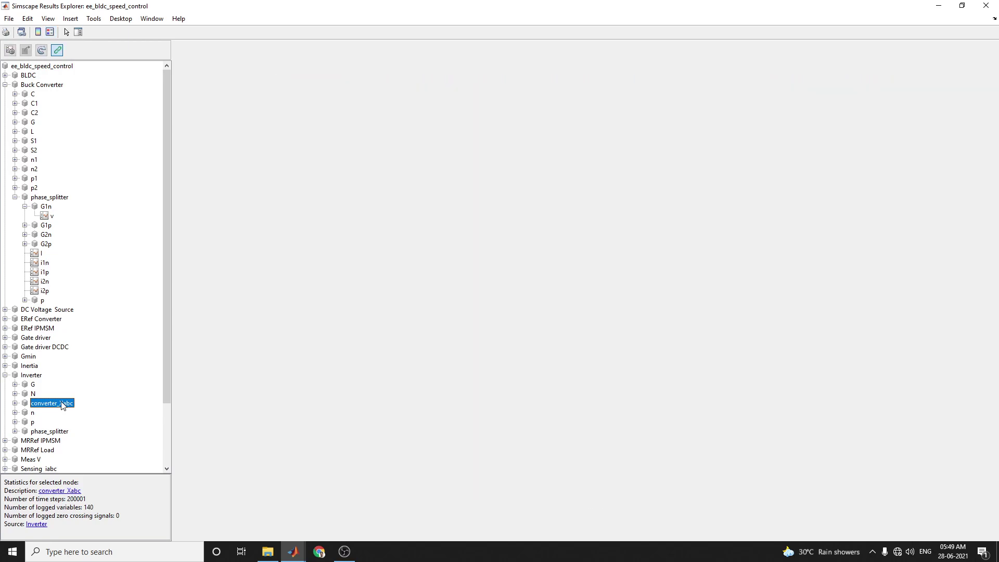
pyautogui.click(59, 434)
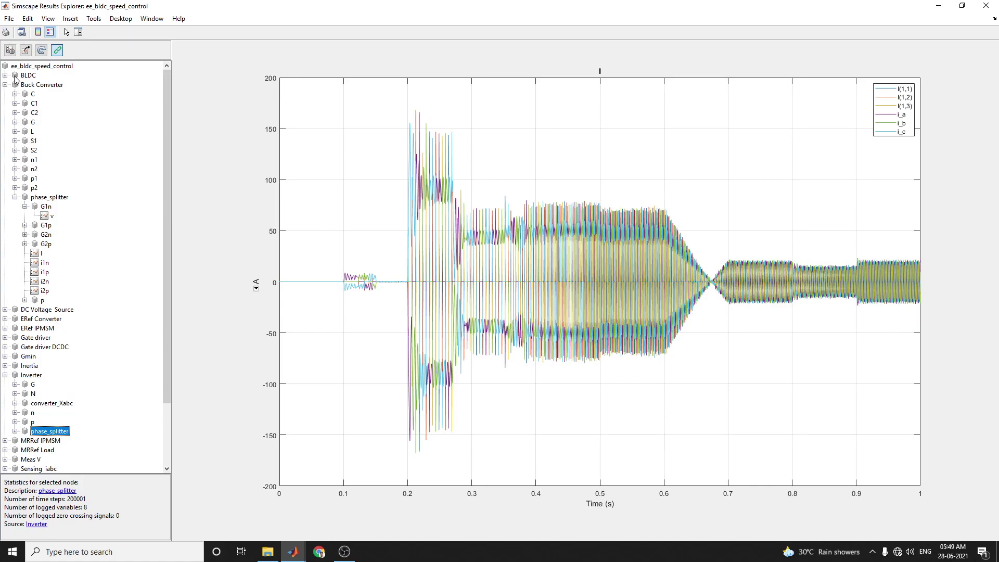
pyautogui.moveTo(287, 556)
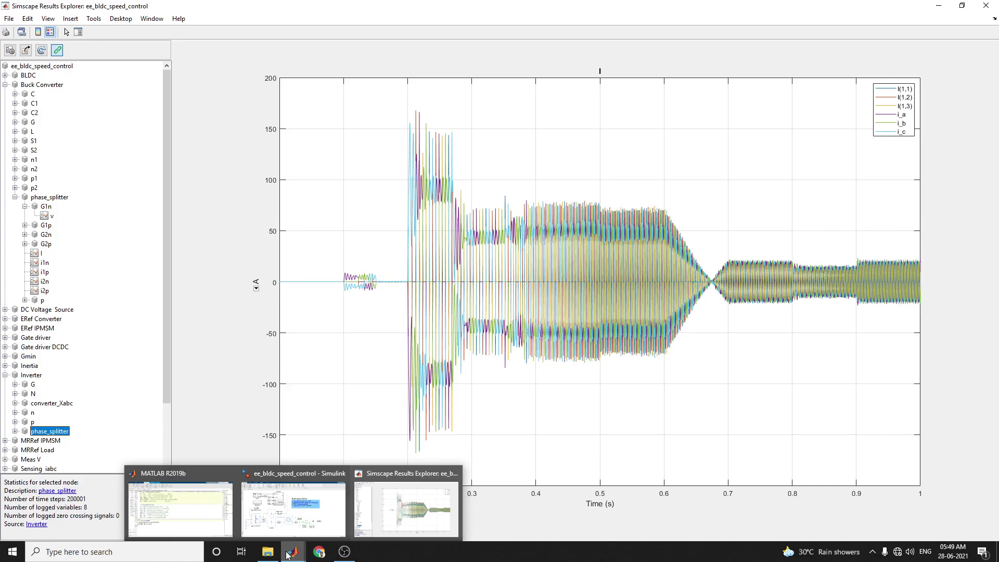
pyautogui.click(338, 507)
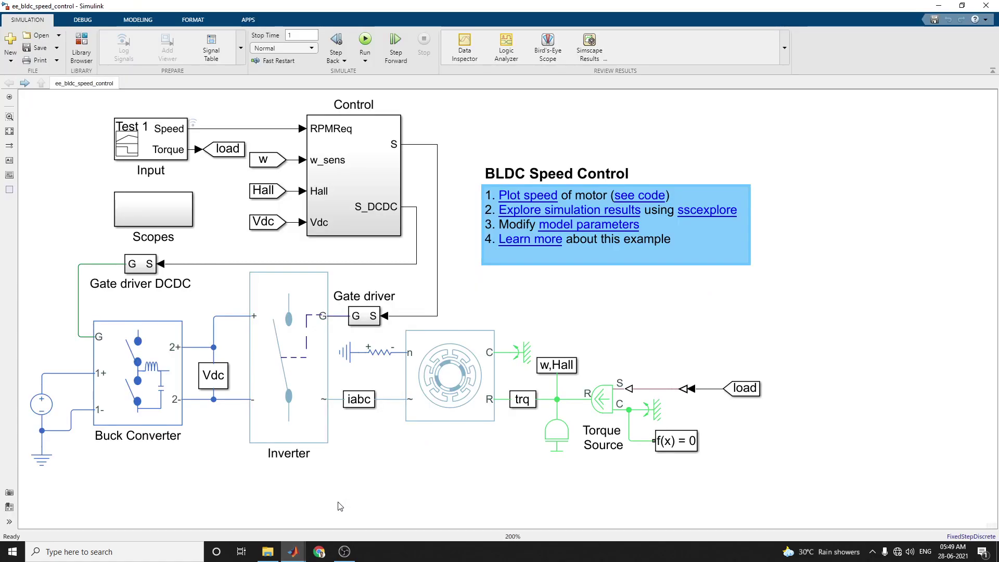